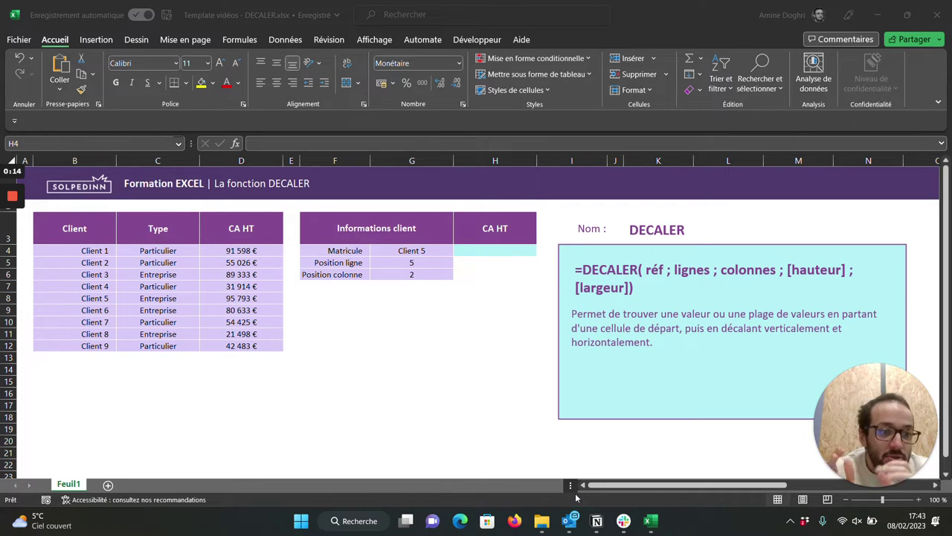
Trace the client table from header B3 to Client 5's CA HT, then select H4
{"action": "left_click", "coordinate": [102, 212]}
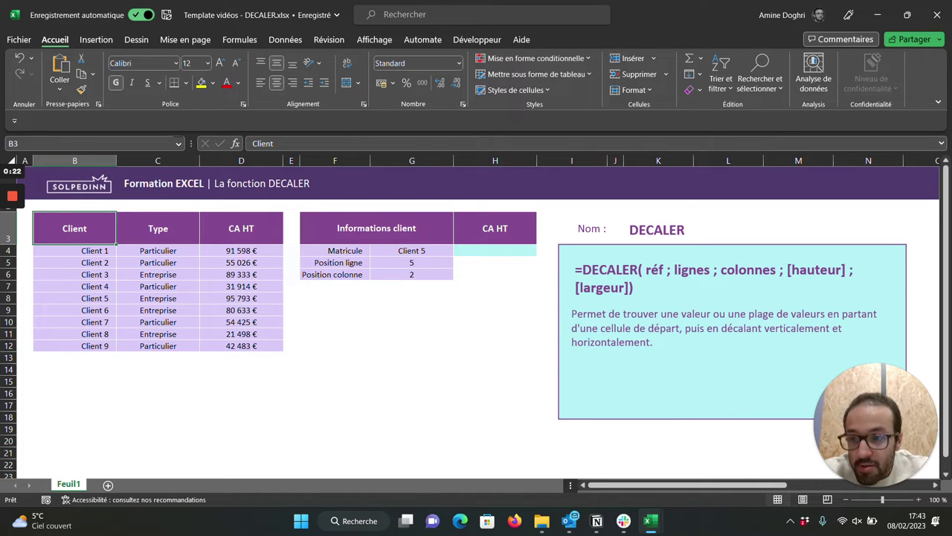
{"action": "key", "text": "Down"}
{"action": "key", "text": "Down"}
{"action": "key", "text": "Down"}
{"action": "key", "text": "Down"}
{"action": "key", "text": "Down"}
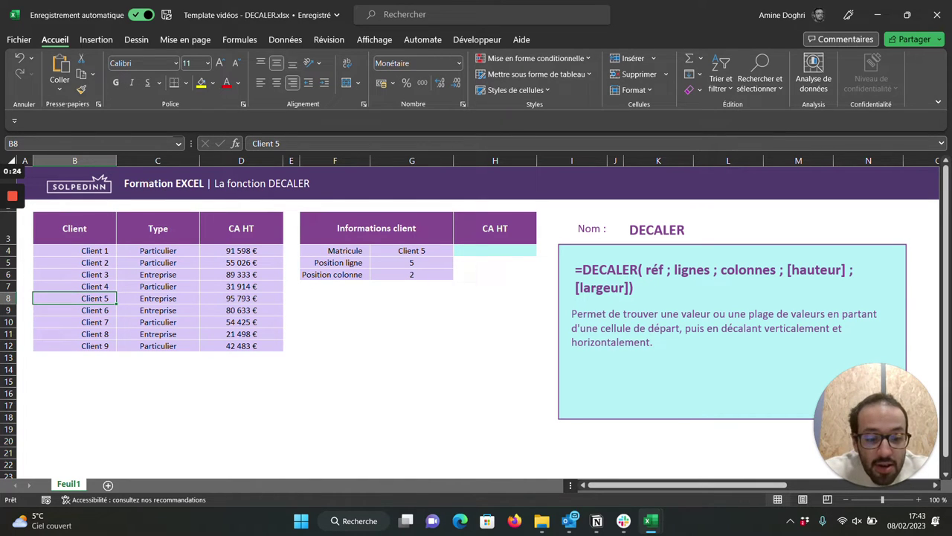
{"action": "key", "text": "Right"}
{"action": "key", "text": "Right"}
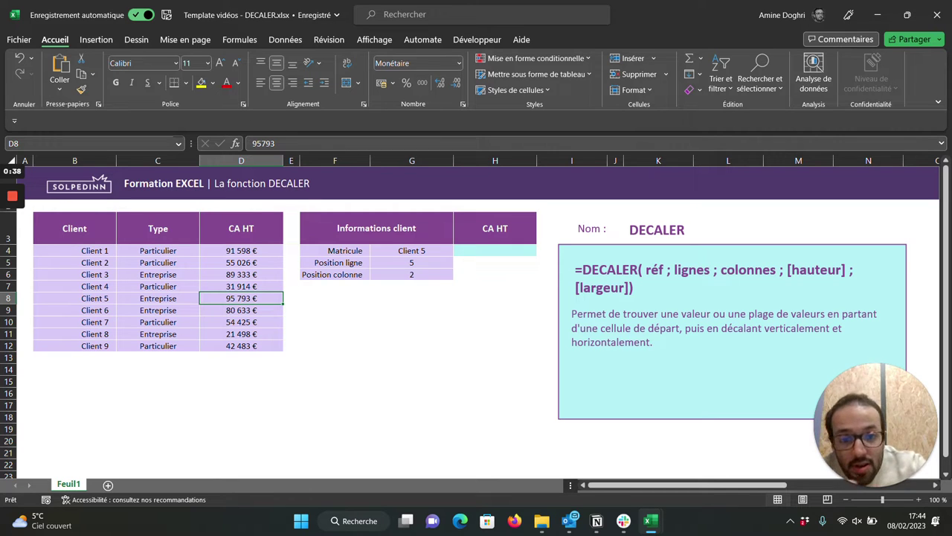
{"action": "left_click", "coordinate": [494, 250]}
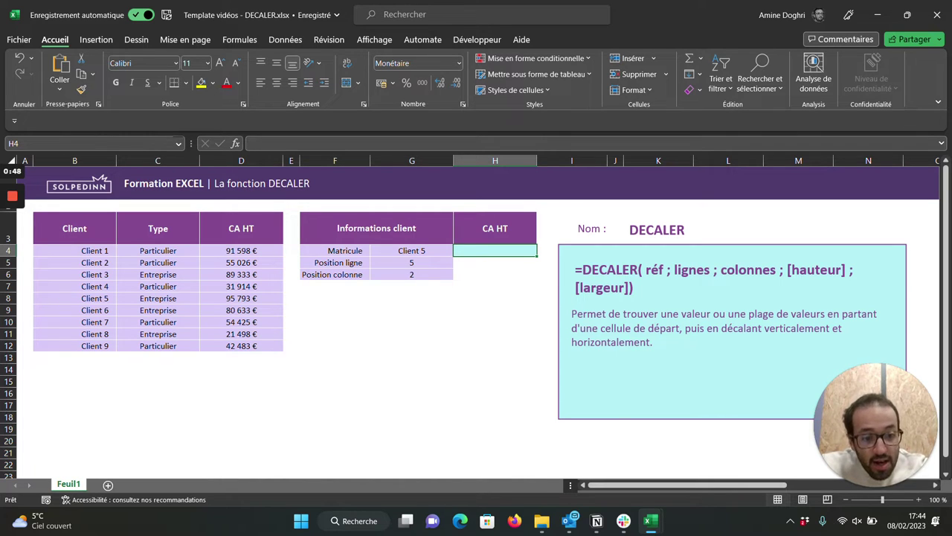
Start a =DECALER( formula in H4 using Client header B3 as the reference
{"action": "type", "text": "="}
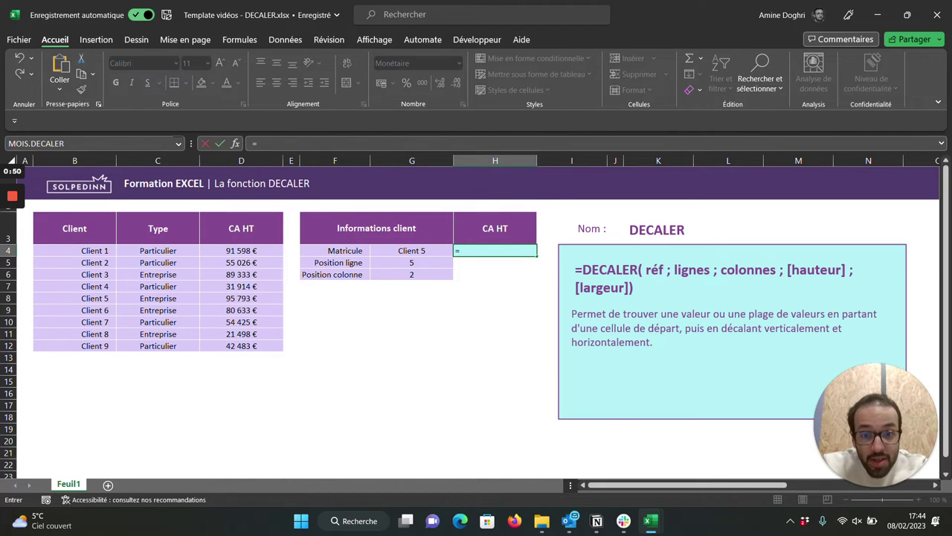
{"action": "type", "text": "DECA"}
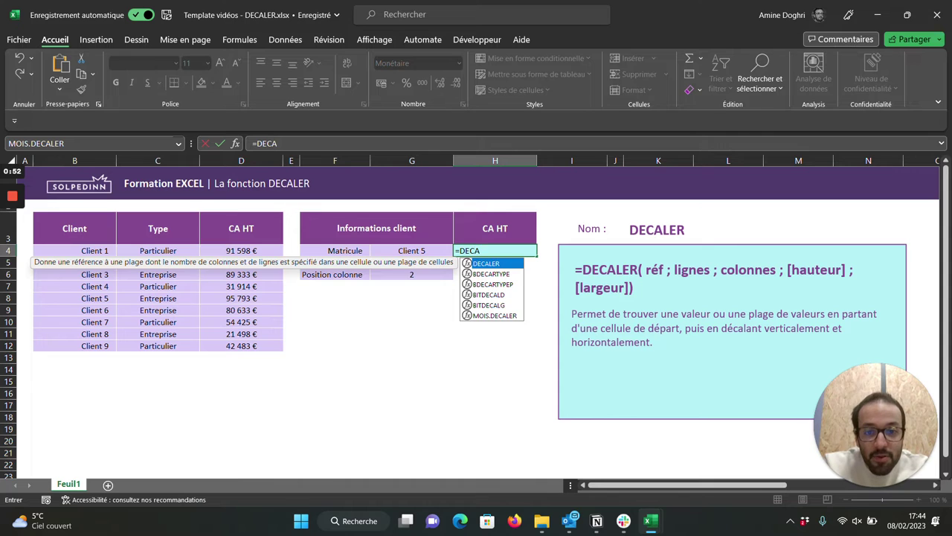
{"action": "type", "text": "LER"}
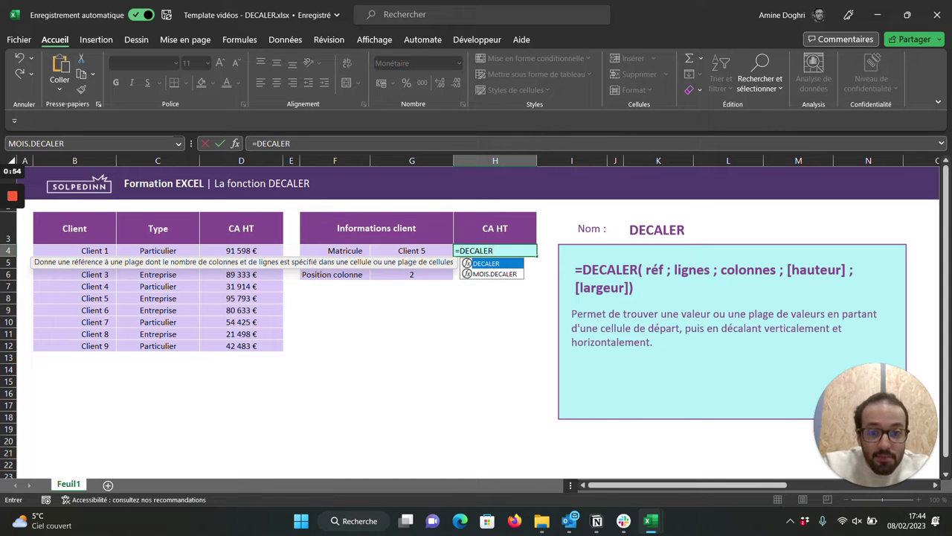
{"action": "type", "text": "("}
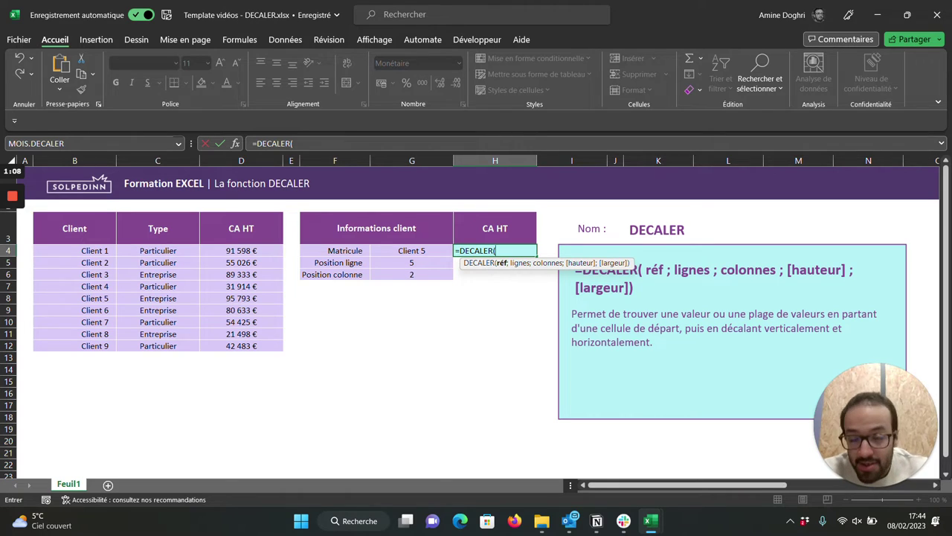
{"action": "left_click", "coordinate": [74, 229]}
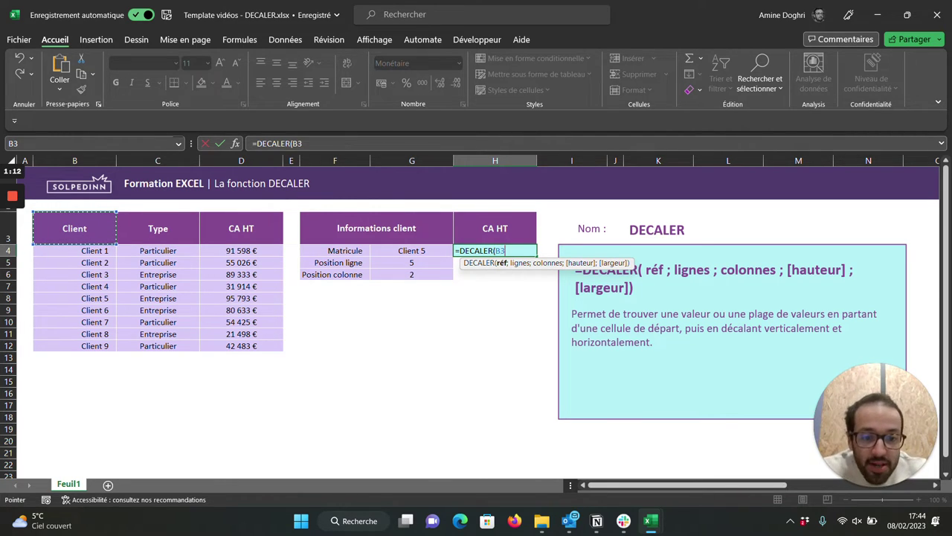
{"action": "left_click", "coordinate": [658, 441]}
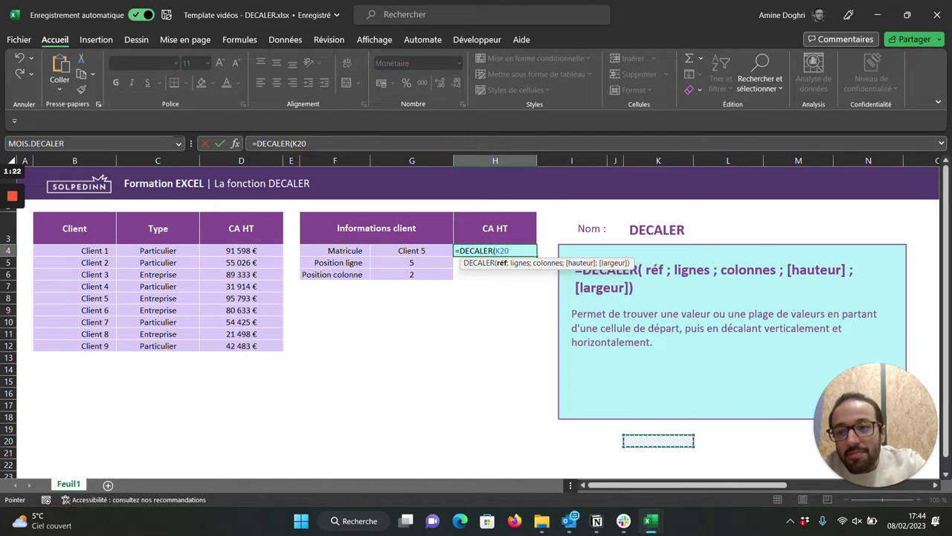
{"action": "left_click", "coordinate": [74, 228]}
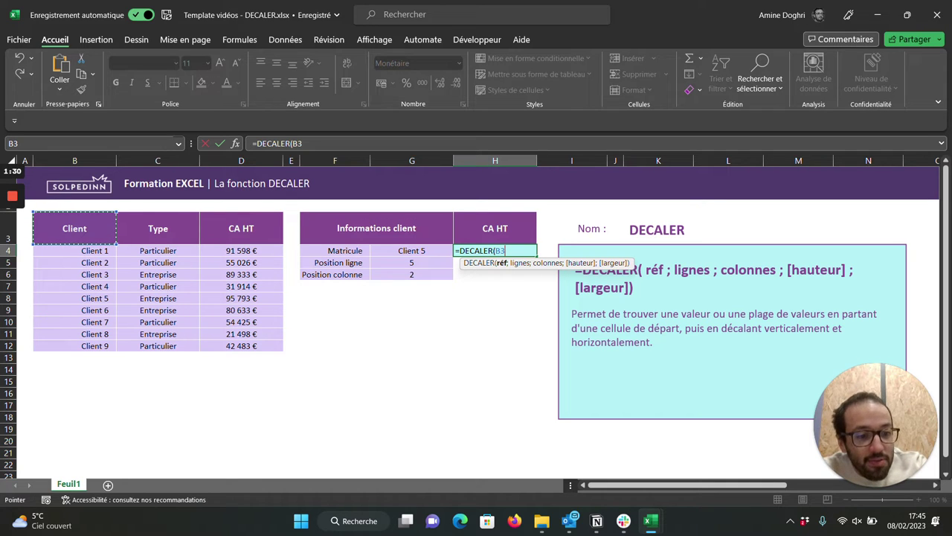
Complete H4 as =DECALER(B3;G5;G6;1;1), returning 95 793 € for Client 5
{"action": "type", "text": ";"}
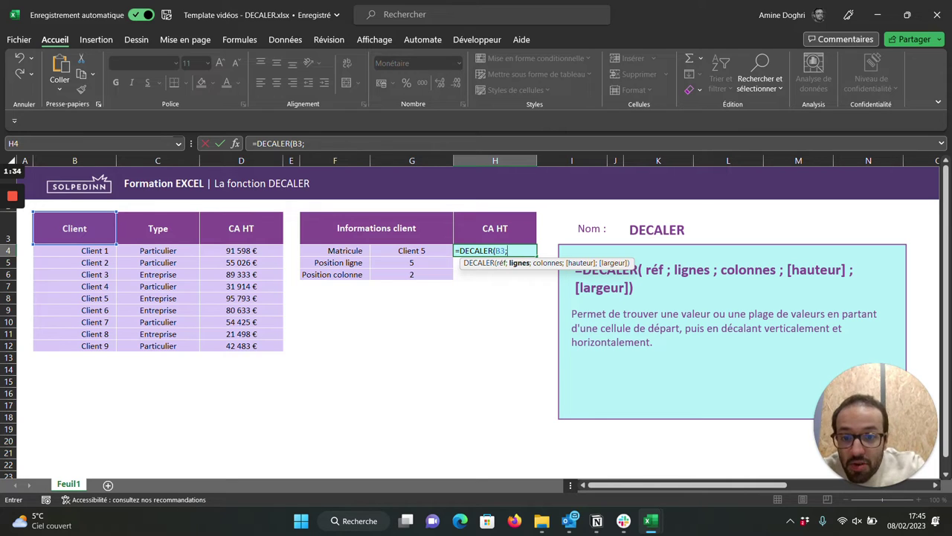
{"action": "left_click", "coordinate": [411, 262]}
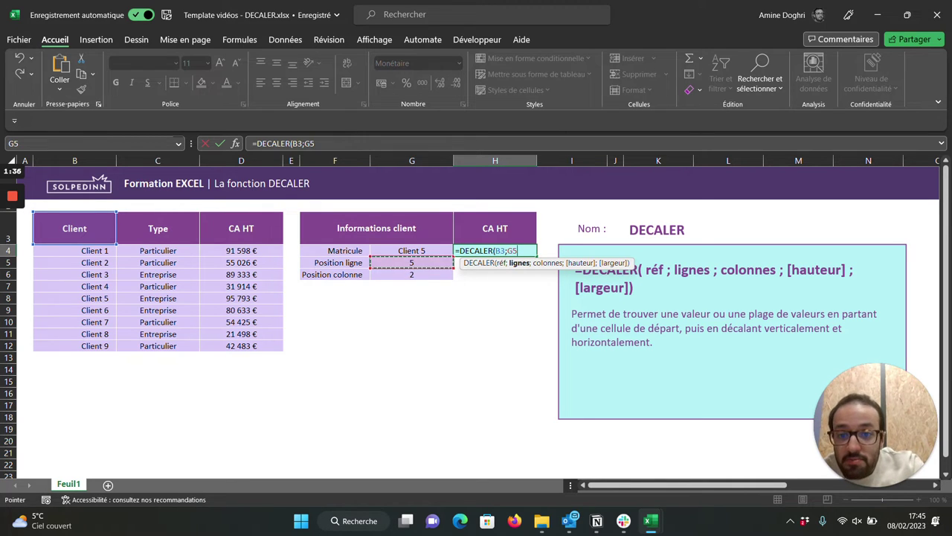
{"action": "type", "text": ";"}
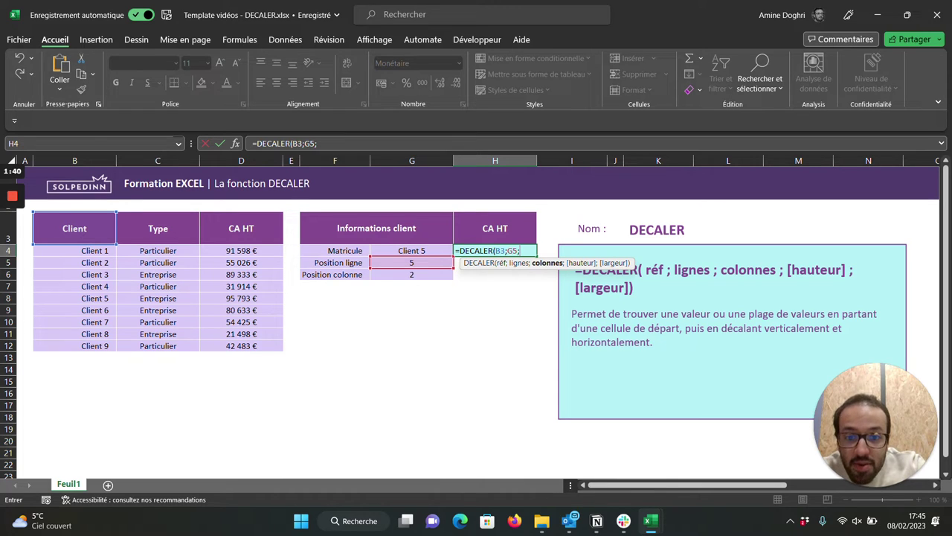
{"action": "left_click", "coordinate": [411, 273]}
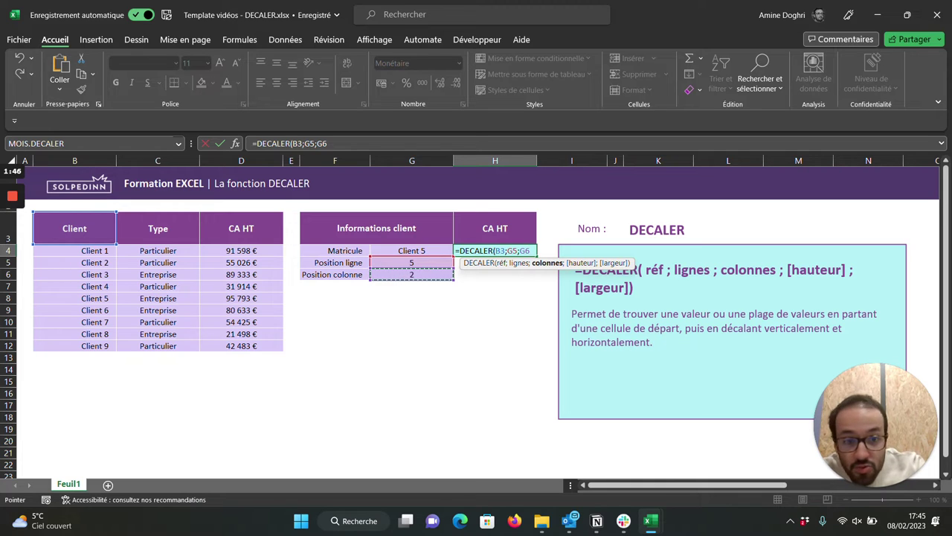
{"action": "type", "text": ";"}
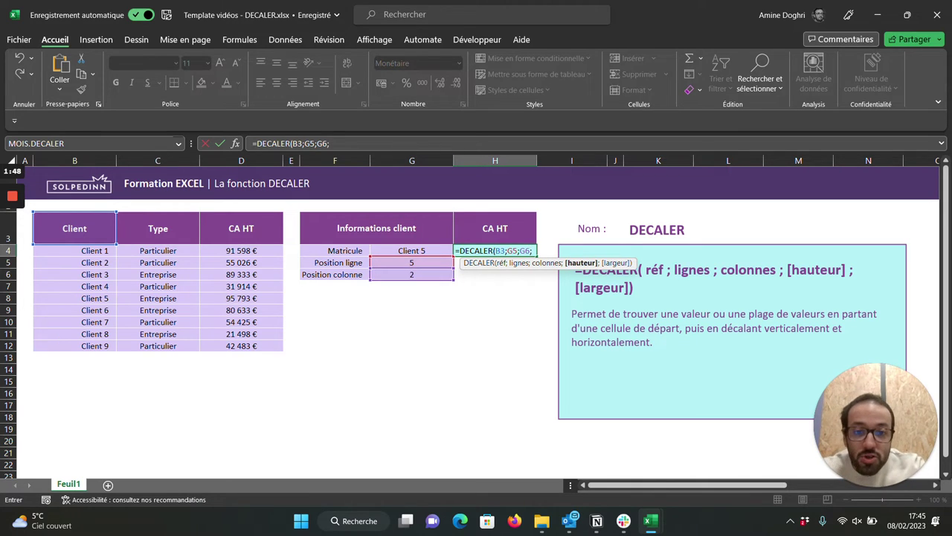
{"action": "type", "text": "1;1"}
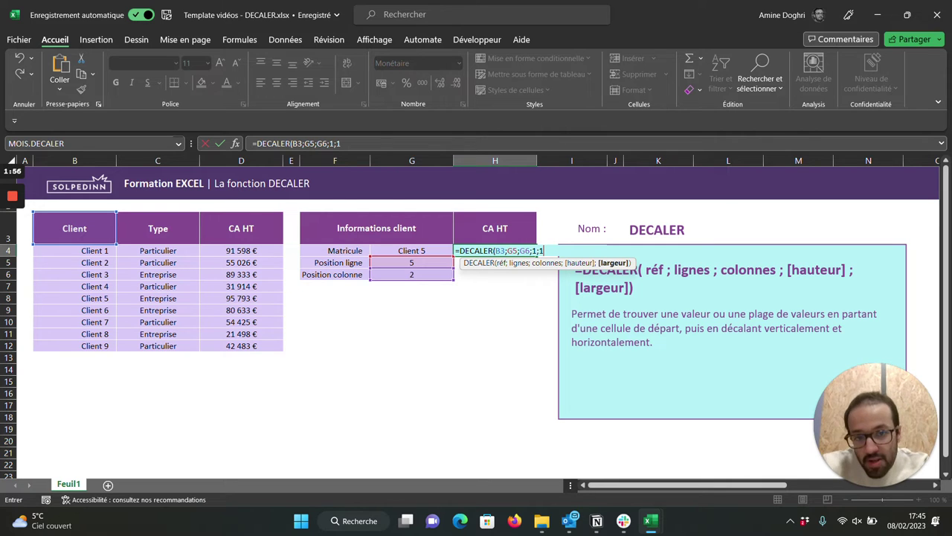
{"action": "type", "text": ")"}
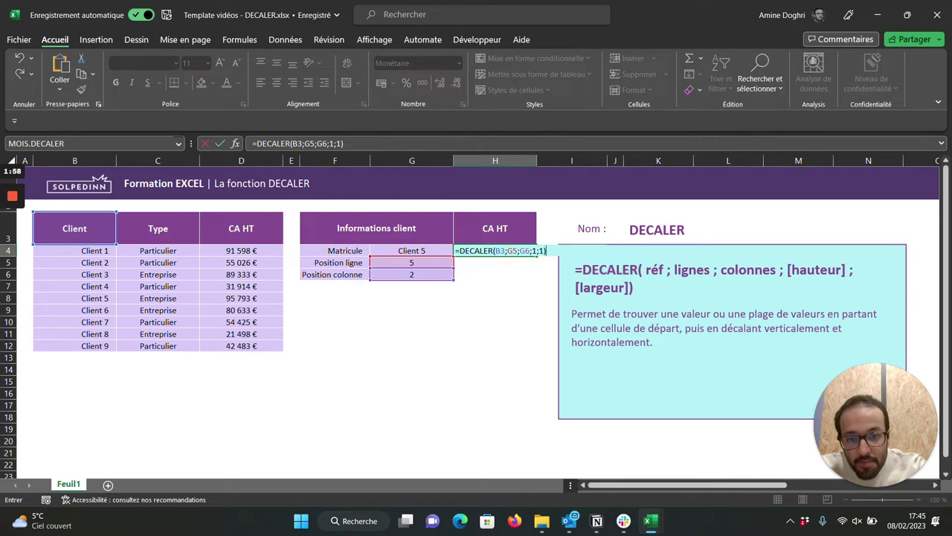
{"action": "key", "text": "Return"}
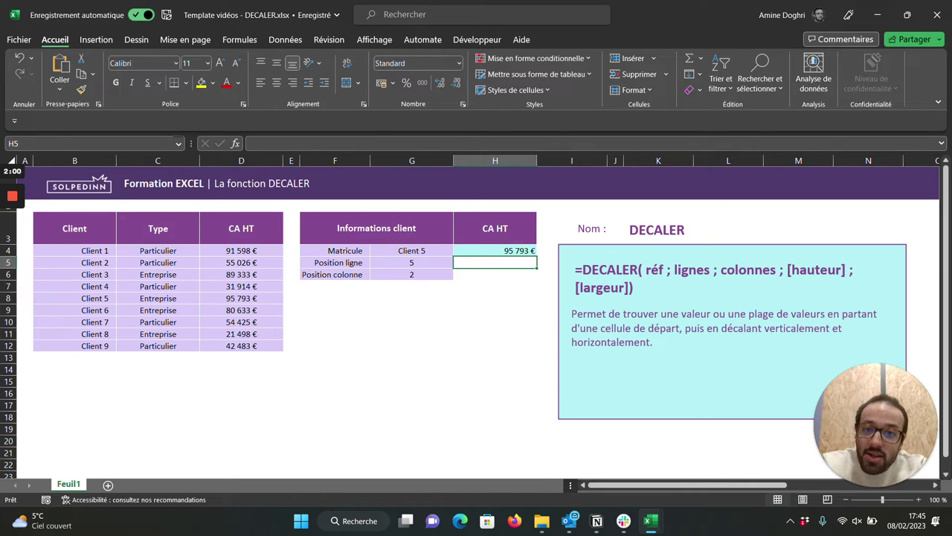
Compare H4 with Client 5's CA HT in D8 and review the DECALER syntax note
{"action": "right_click", "coordinate": [492, 251]}
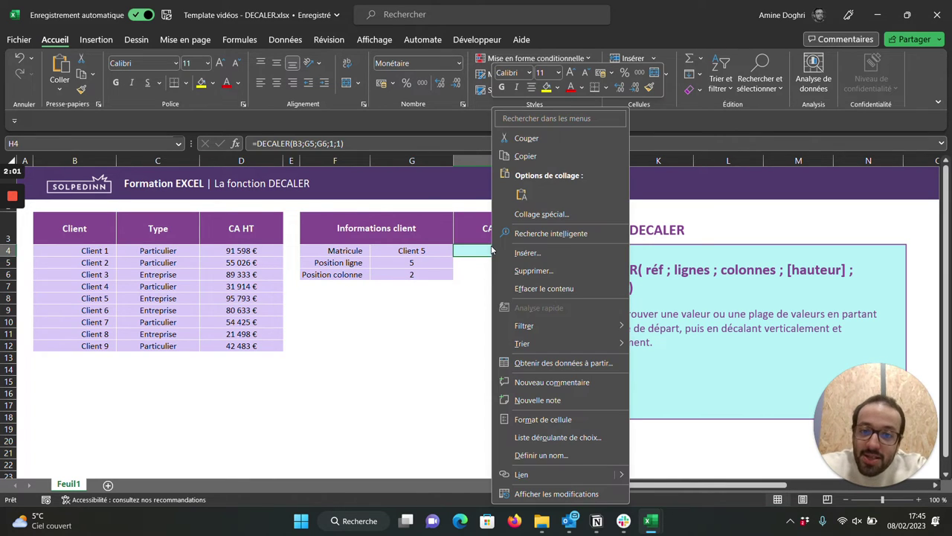
{"action": "left_click", "coordinate": [240, 301]}
{"action": "left_click", "coordinate": [240, 300]}
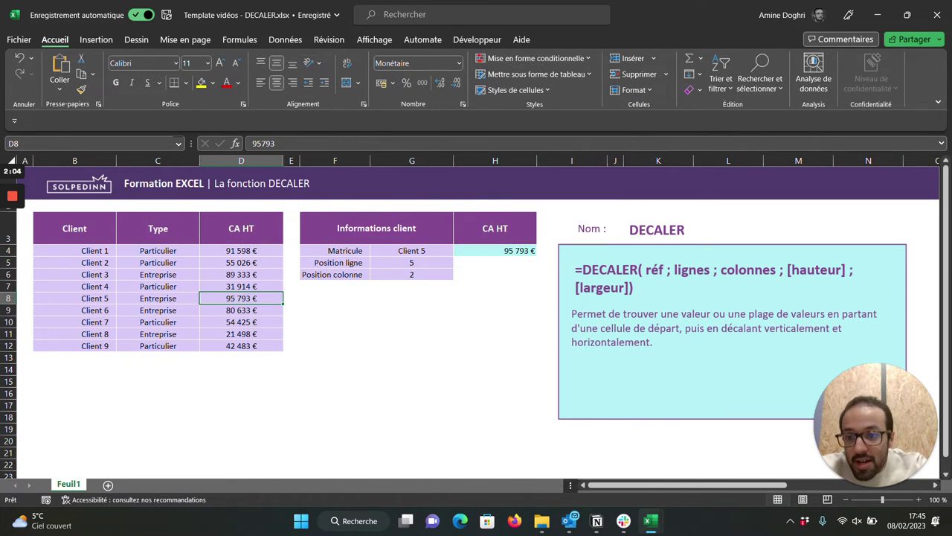
{"action": "left_click_drag", "start_coordinate": [575, 269], "coordinate": [623, 289]}
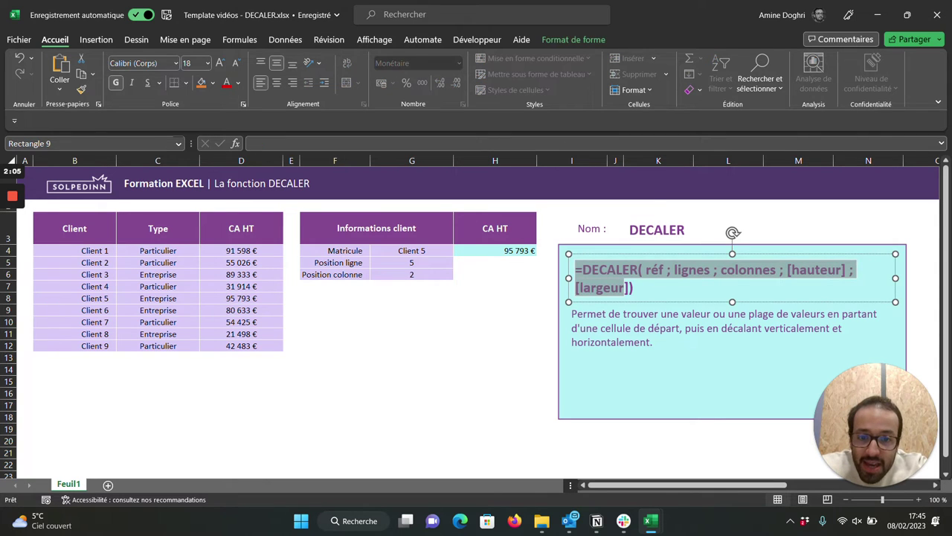
{"action": "left_click", "coordinate": [495, 285]}
Change H4's height and width arguments to 2, making =DECALER(B3;G5;G6;2;2), and select spill I4:I5
{"action": "left_click", "coordinate": [495, 251]}
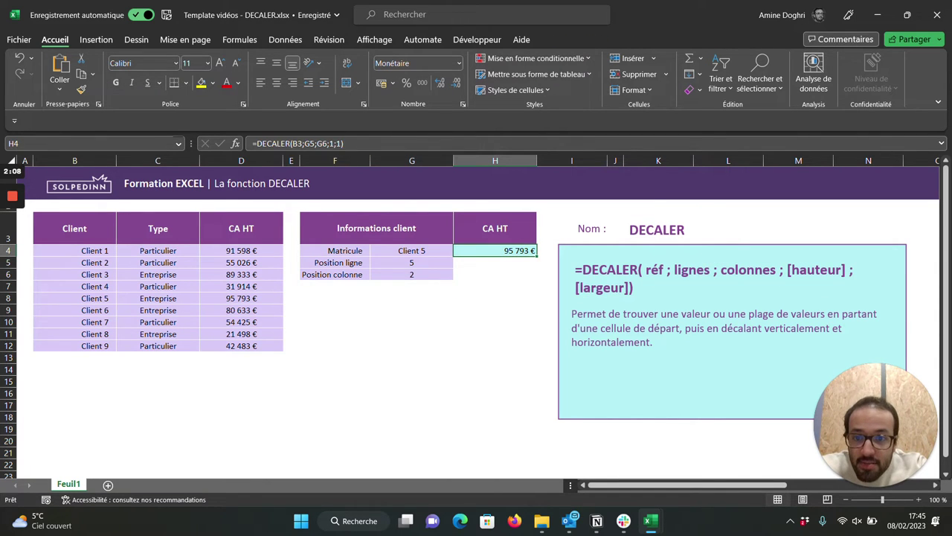
{"action": "double_click", "coordinate": [330, 143]}
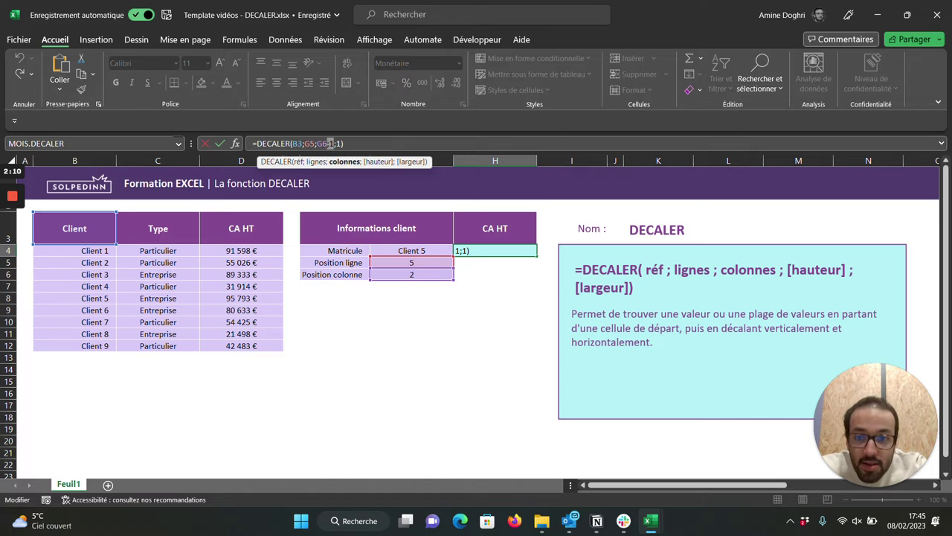
{"action": "type", "text": "2"}
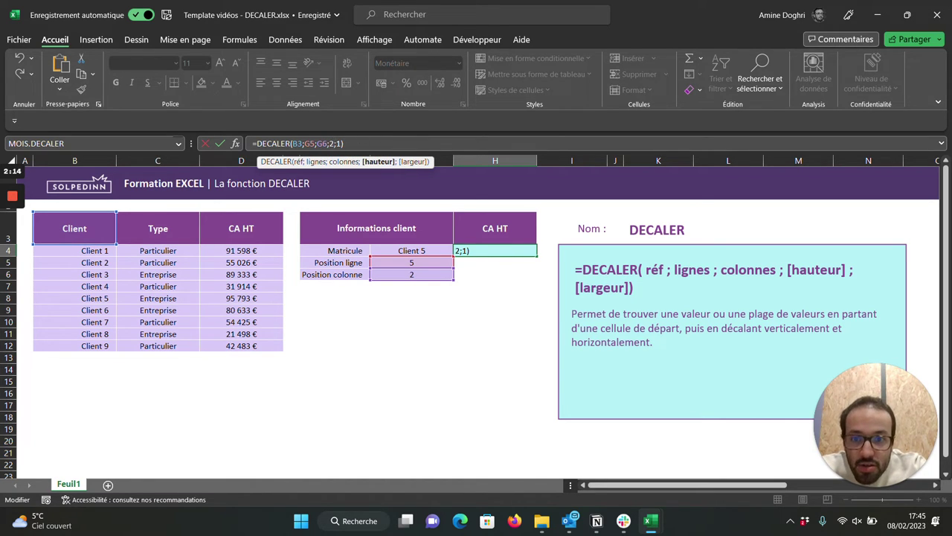
{"action": "key", "text": "Right"}
{"action": "key", "text": "Delete"}
{"action": "type", "text": "2"}
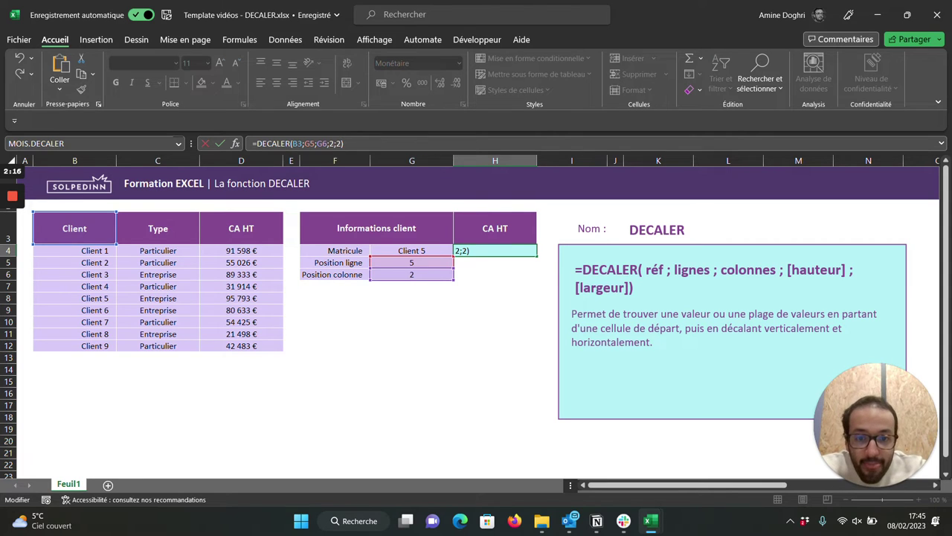
{"action": "key", "text": "Return"}
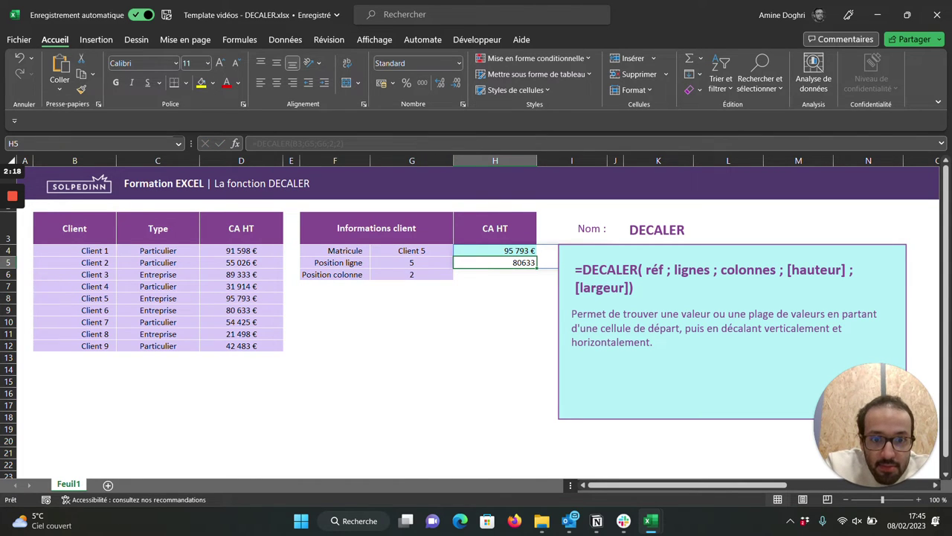
{"action": "left_click_drag", "start_coordinate": [547, 251], "coordinate": [547, 263]}
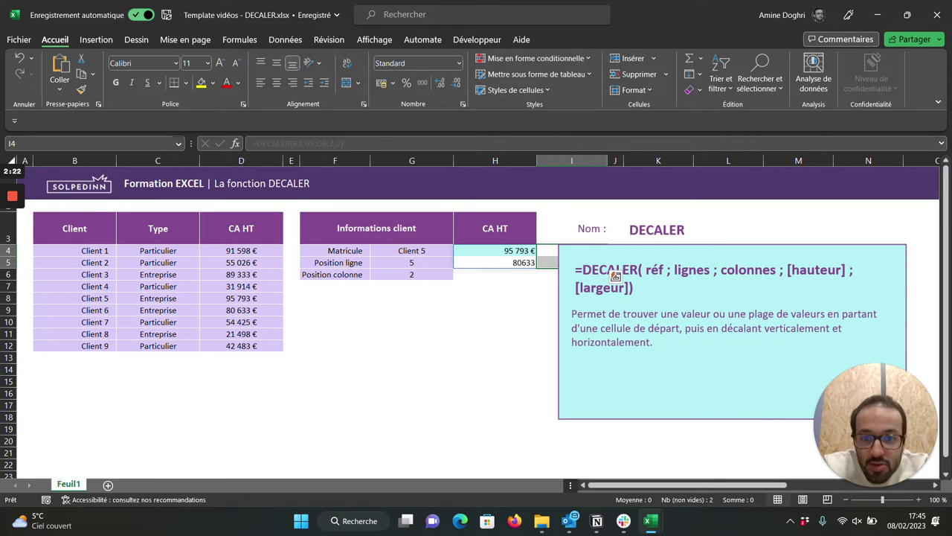
Switch the H3 header to Type from its dropdown list
{"action": "left_click", "coordinate": [528, 237]}
{"action": "left_click", "coordinate": [544, 239]}
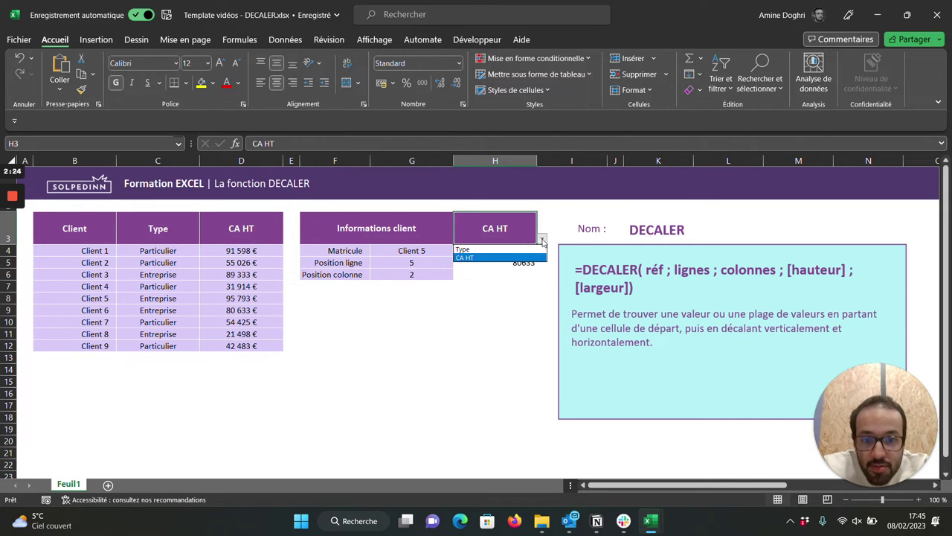
{"action": "left_click", "coordinate": [506, 249]}
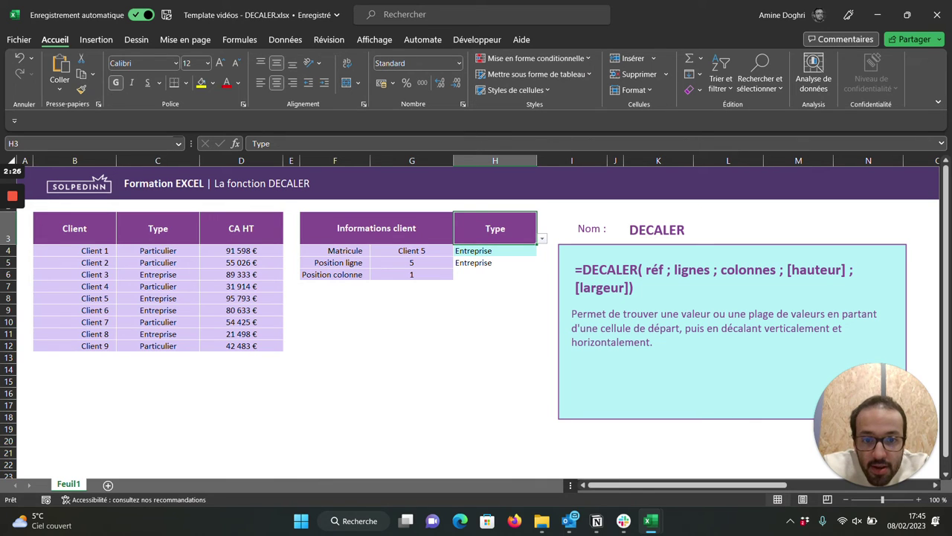
Left-align the spilled amounts in I4:I5, then select D8:D10 for comparison
{"action": "left_click_drag", "start_coordinate": [547, 250], "coordinate": [547, 262]}
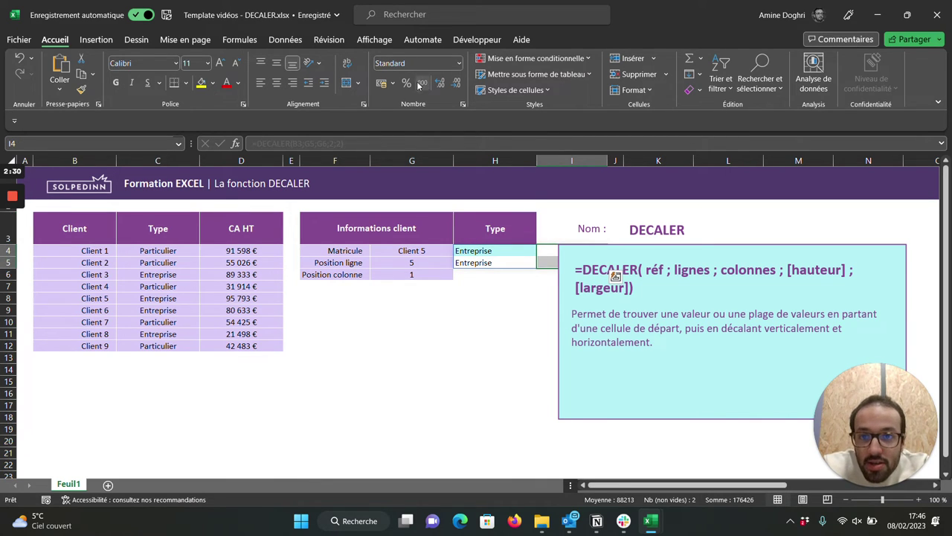
{"action": "left_click", "coordinate": [262, 82]}
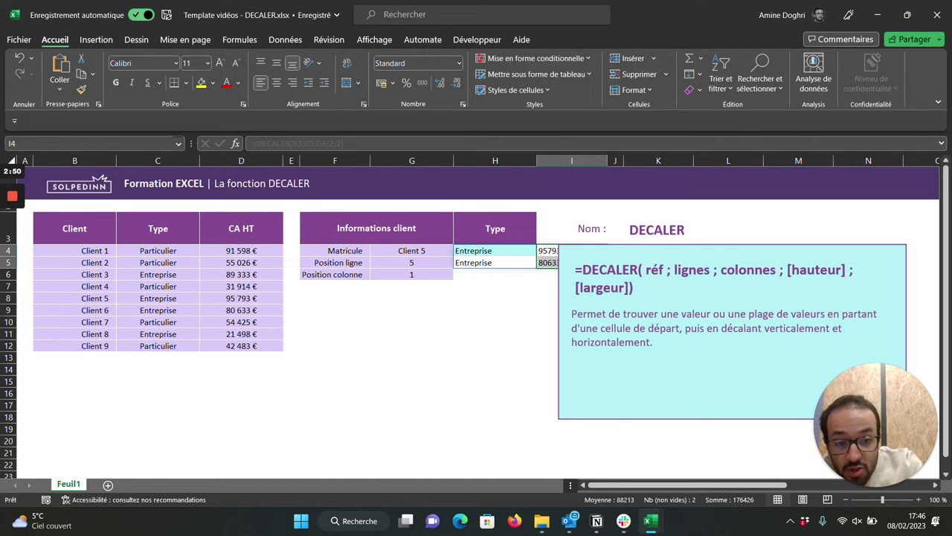
{"action": "left_click_drag", "start_coordinate": [241, 297], "coordinate": [245, 321]}
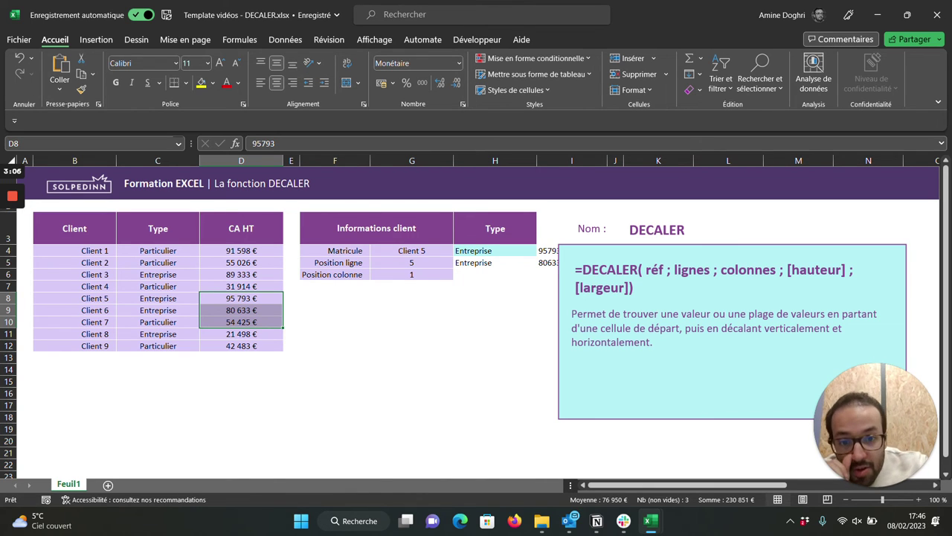
Change H4's width argument to 1, giving =DECALER(B3;G5;G6;2;1)
{"action": "left_click", "coordinate": [495, 251]}
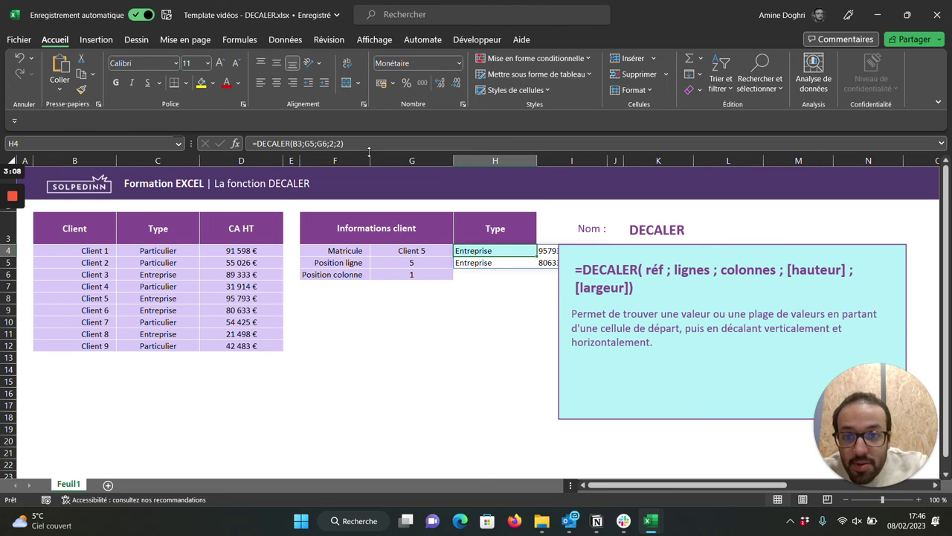
{"action": "left_click", "coordinate": [336, 144]}
{"action": "double_click", "coordinate": [337, 143]}
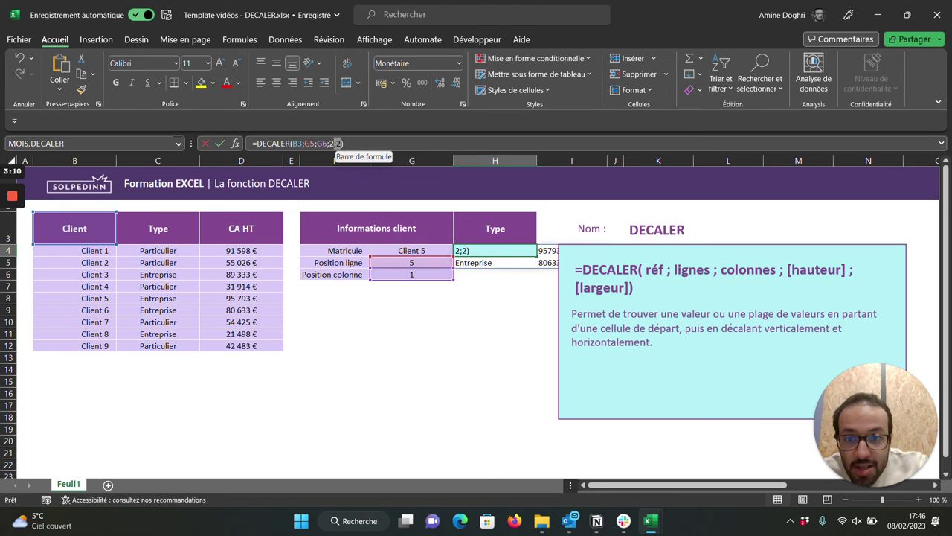
{"action": "type", "text": "1"}
{"action": "key", "text": "Return"}
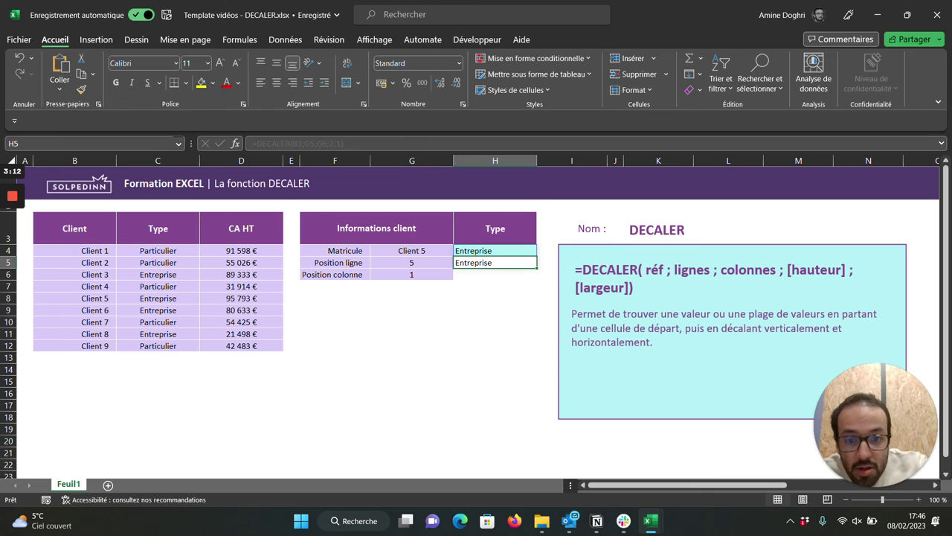
Set the H3 header back to CA HT, keeping the G4 client, and re-edit H4
{"action": "left_click", "coordinate": [411, 251]}
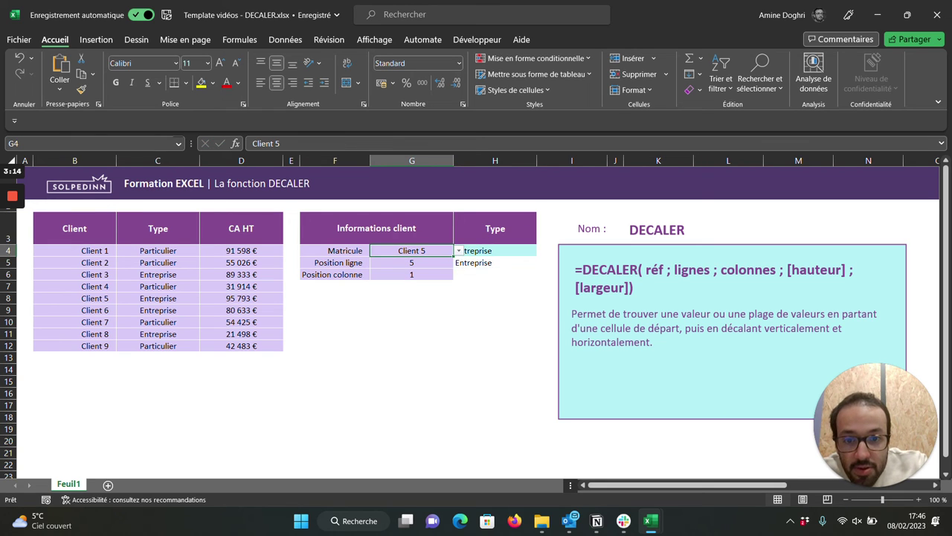
{"action": "left_click", "coordinate": [459, 251]}
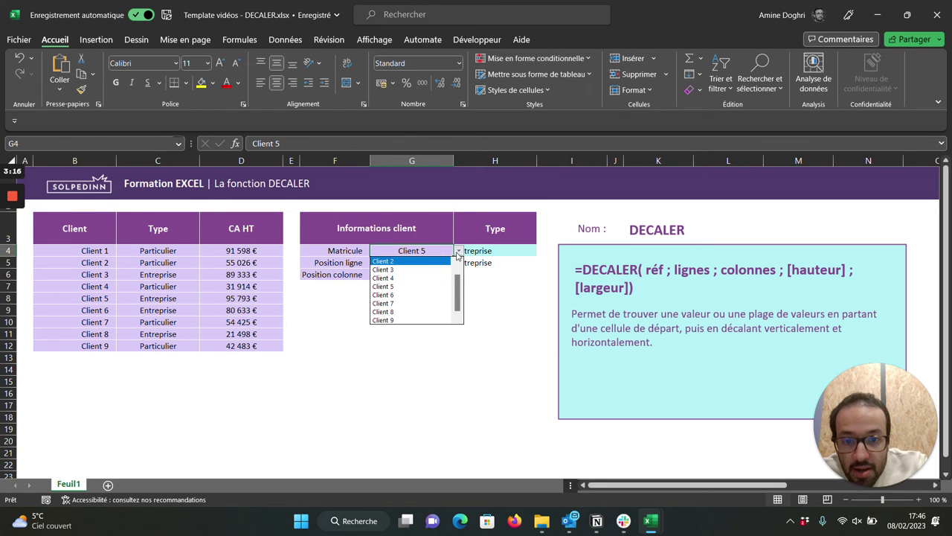
{"action": "left_click", "coordinate": [459, 250]}
{"action": "left_click", "coordinate": [494, 228]}
{"action": "left_click", "coordinate": [542, 238]}
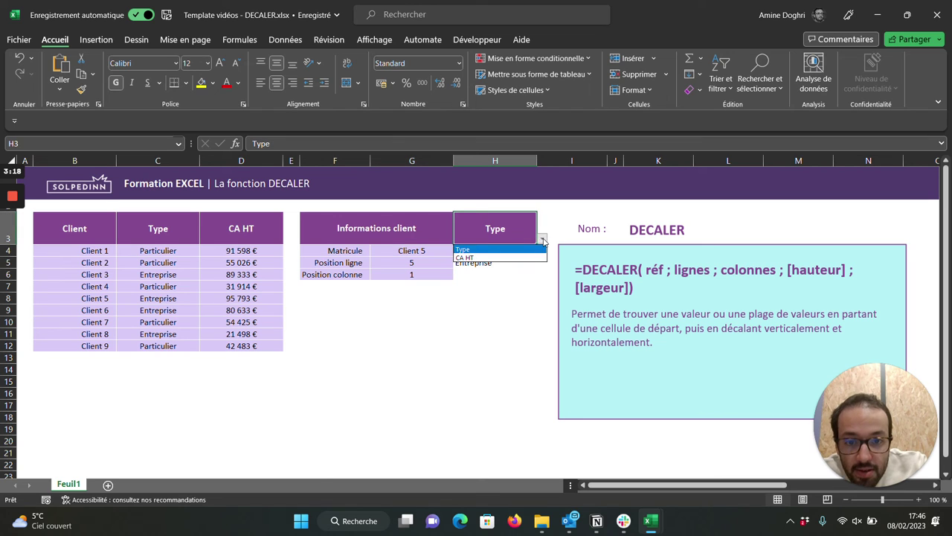
{"action": "left_click", "coordinate": [527, 257]}
{"action": "left_click", "coordinate": [495, 251]}
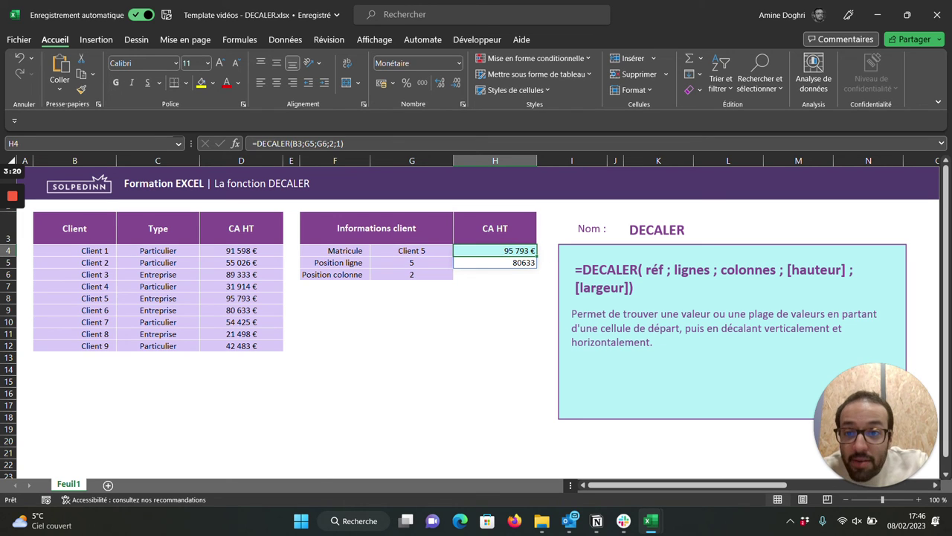
{"action": "key", "text": "F2"}
Wrap H4 as =SOMME(DECALER(B3;G5;G6;2;1)) so it totals 176 426 €
{"action": "type", "text": "somme("}
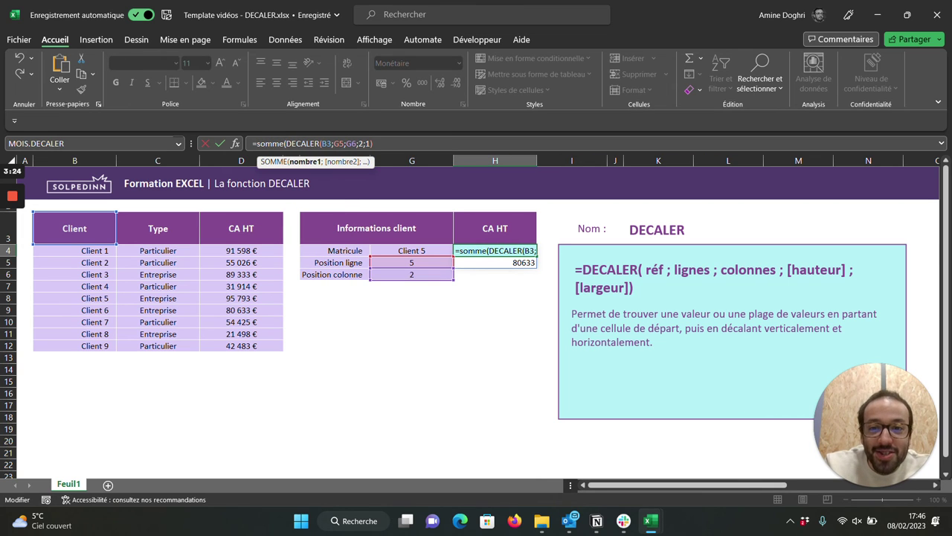
{"action": "type", "text": ")"}
{"action": "key", "text": "Return"}
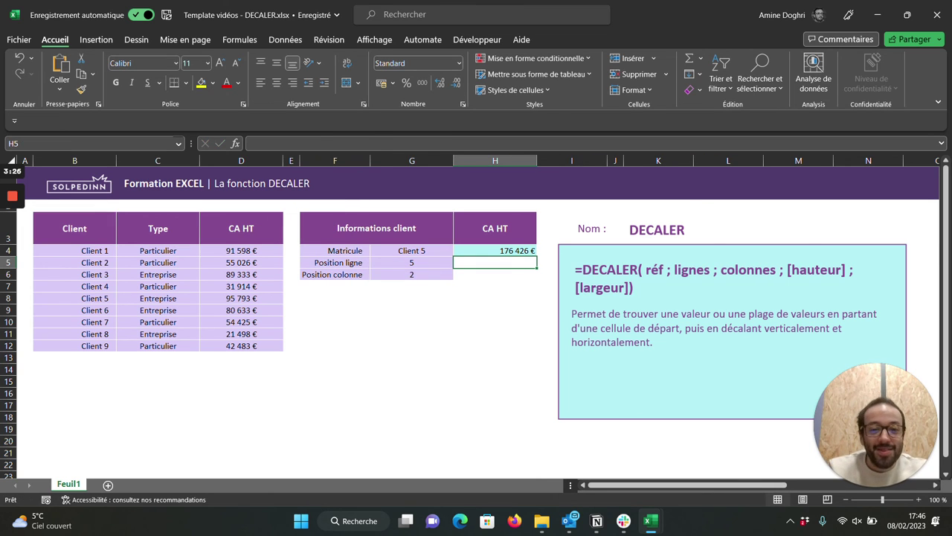